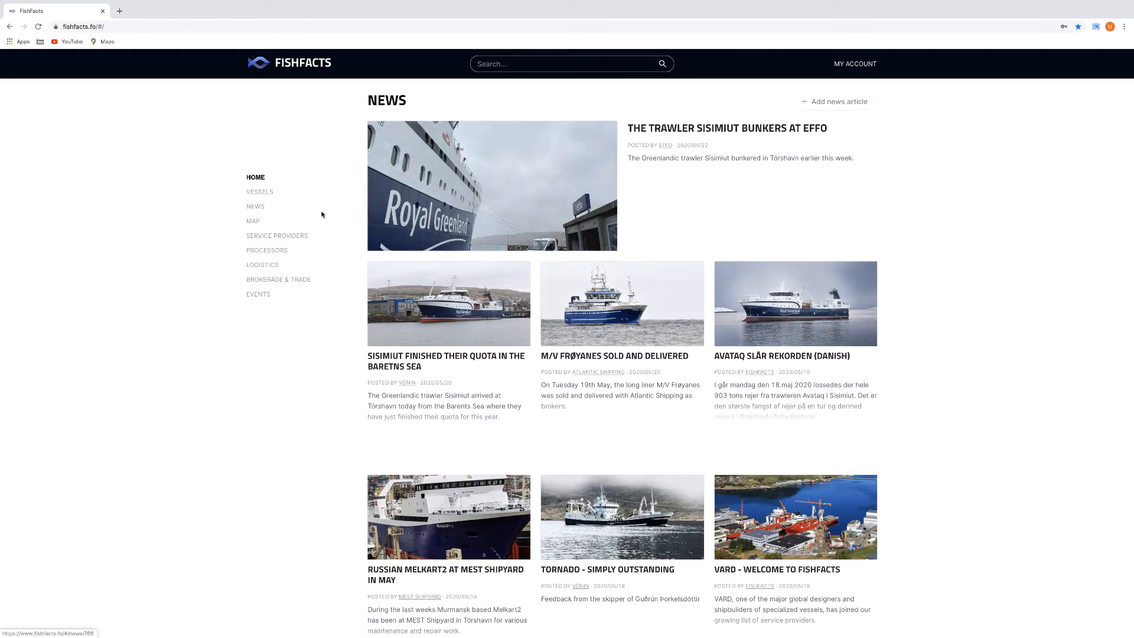
# Open the editor for the company's own service provider page from the Service Providers section.
pyautogui.click(271, 237)
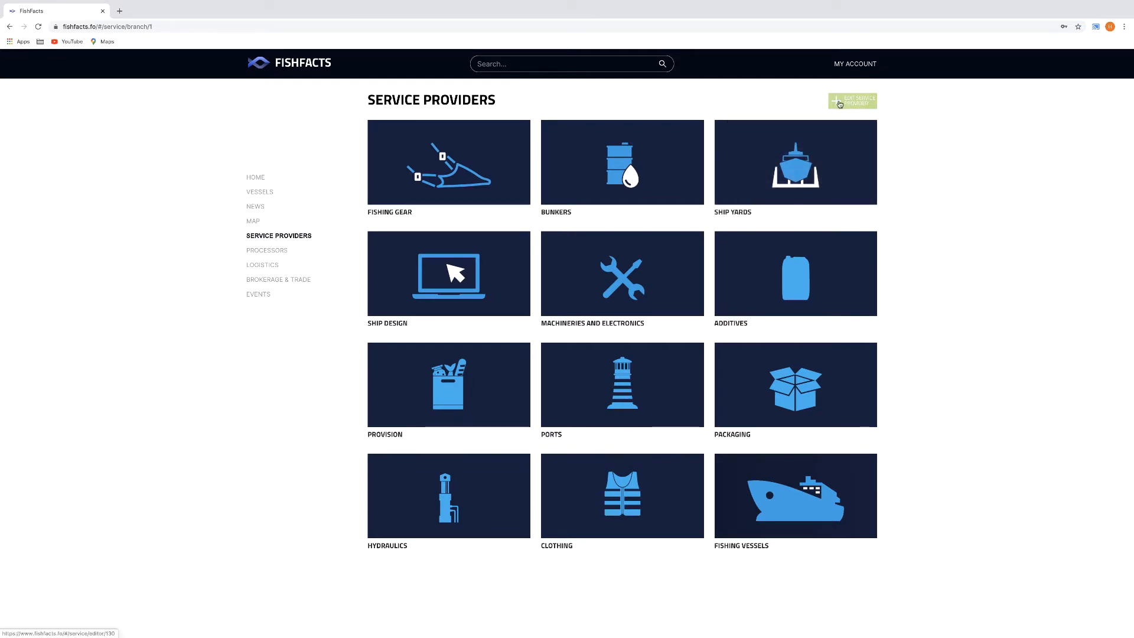
pyautogui.click(845, 104)
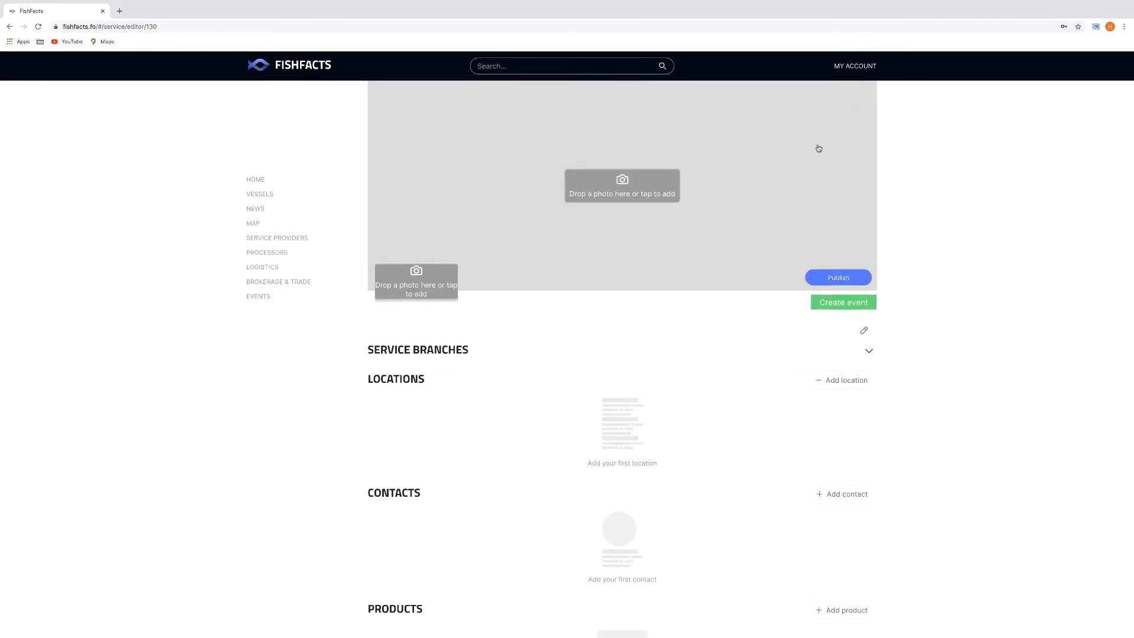
pyautogui.scroll(-3, 819, 149)
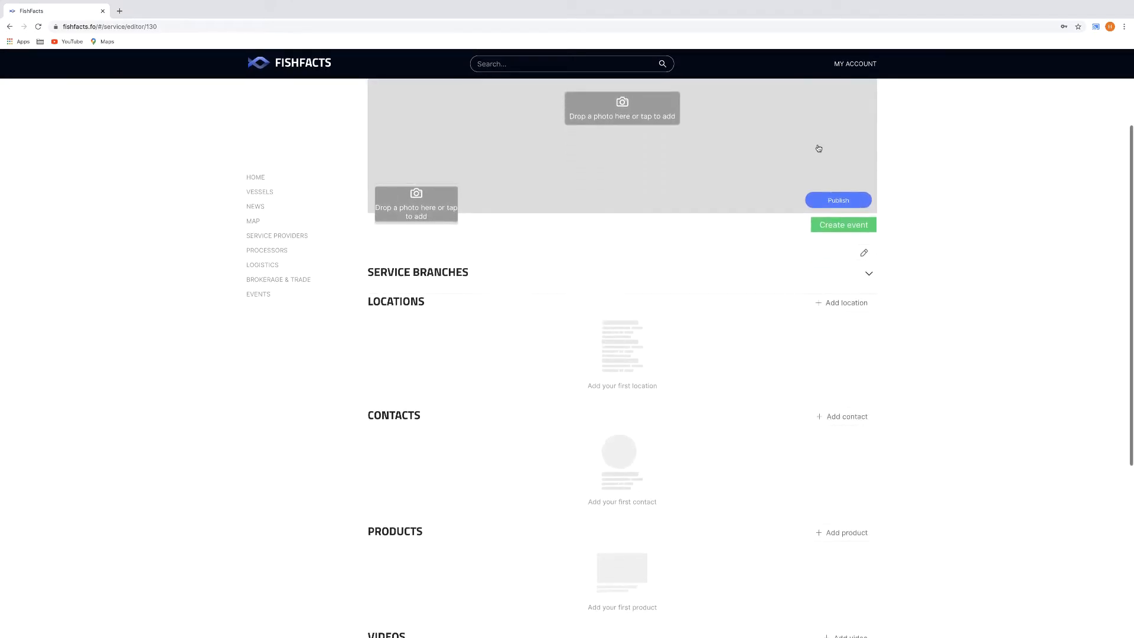
pyautogui.scroll(3, 818, 148)
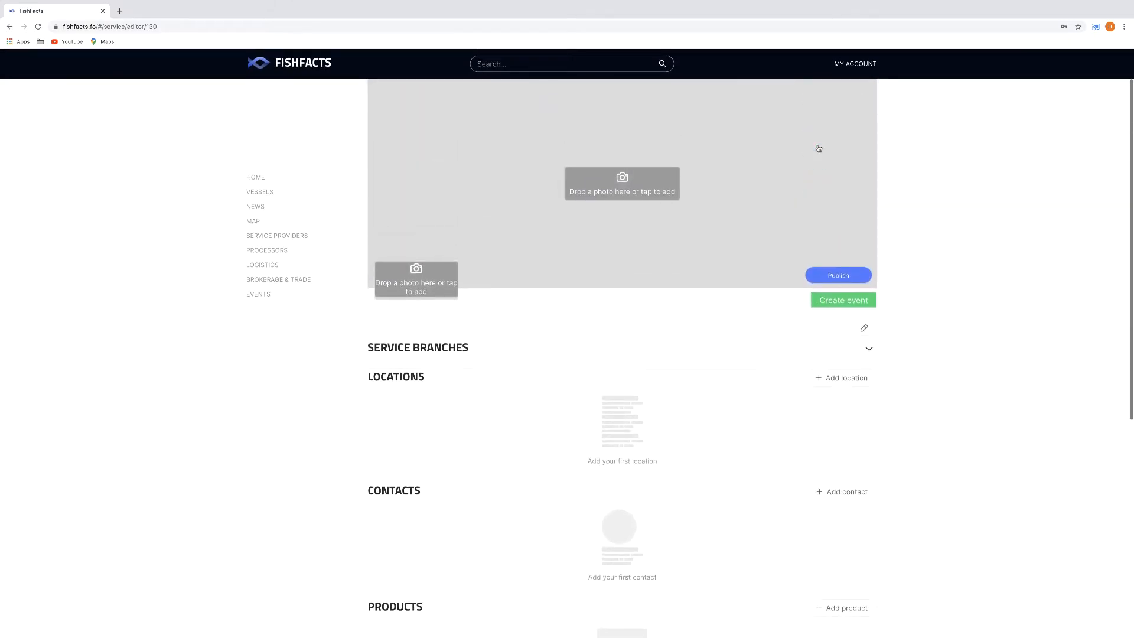
# Upload the cover photo from the Desktop's Service page folder as the page banner and Fishfacts logo1 as the page logo.
pyautogui.click(600, 175)
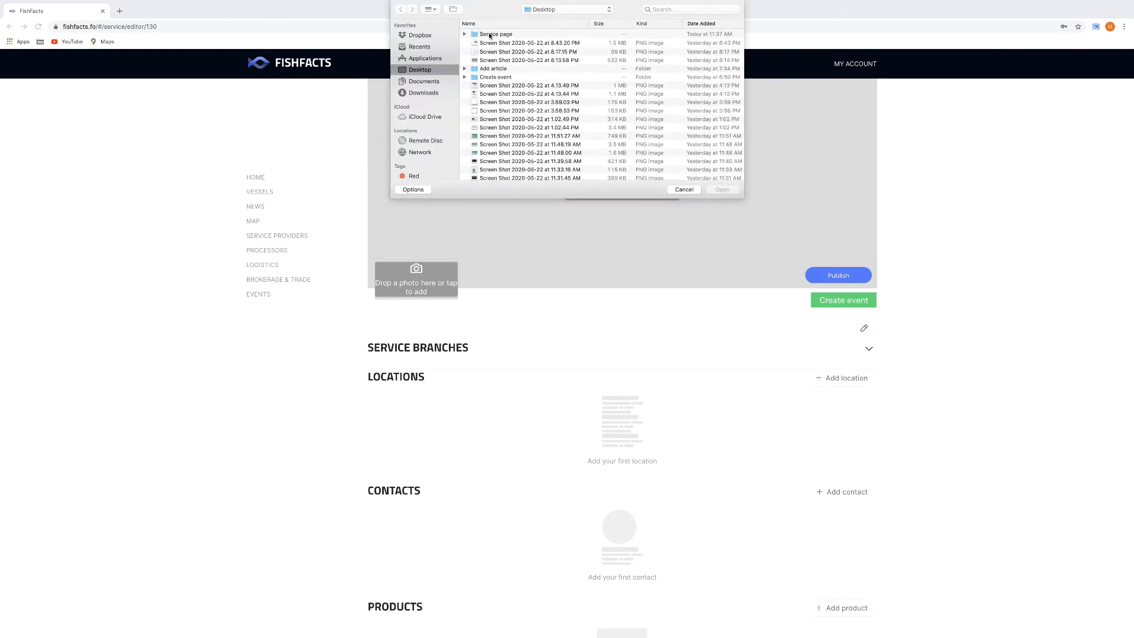
pyautogui.click(489, 34)
pyautogui.doubleClick(490, 34)
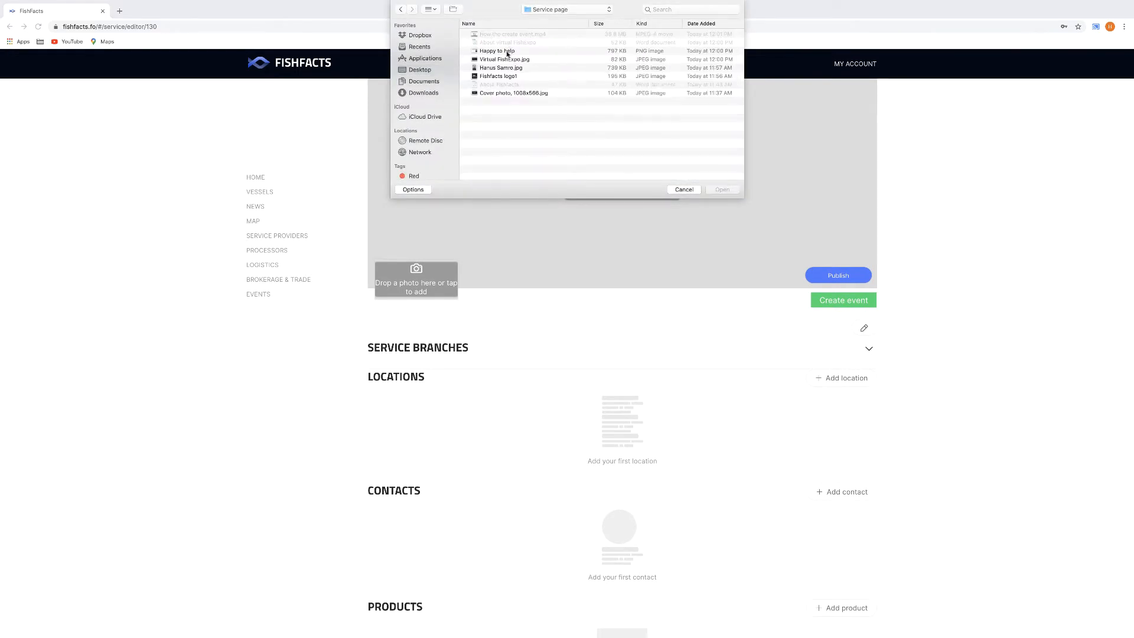
pyautogui.click(530, 95)
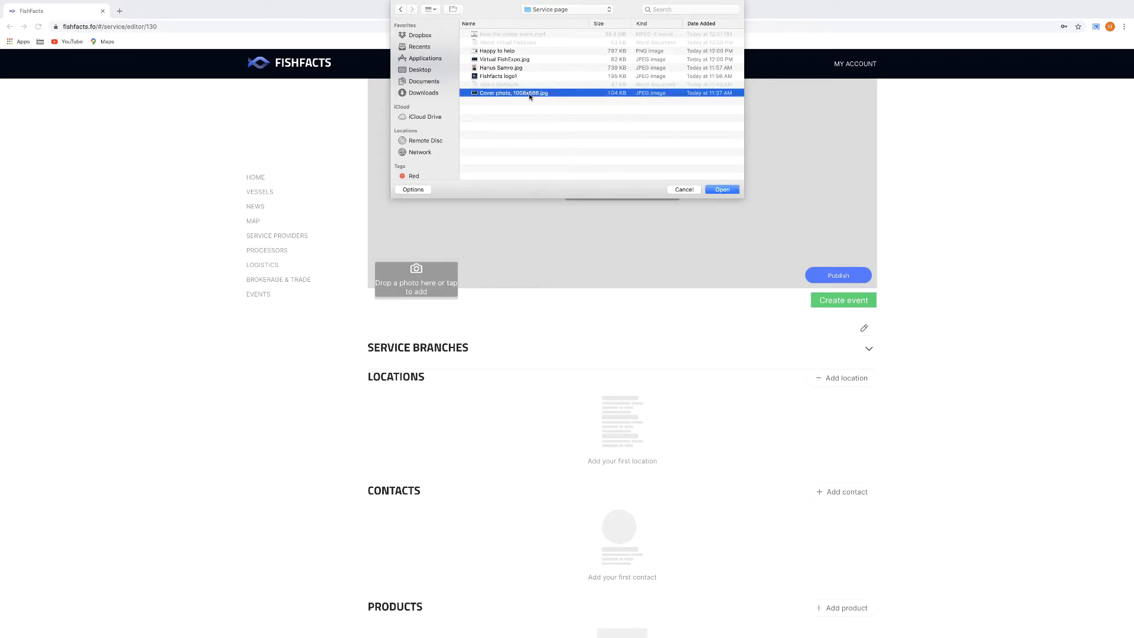
pyautogui.doubleClick(529, 95)
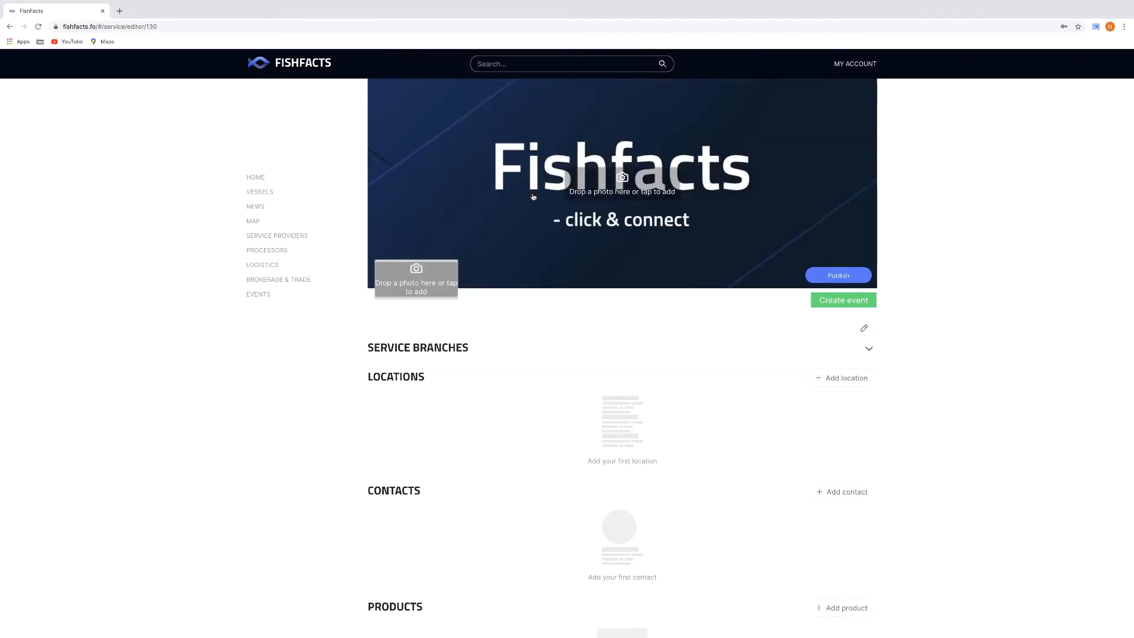
pyautogui.click(405, 275)
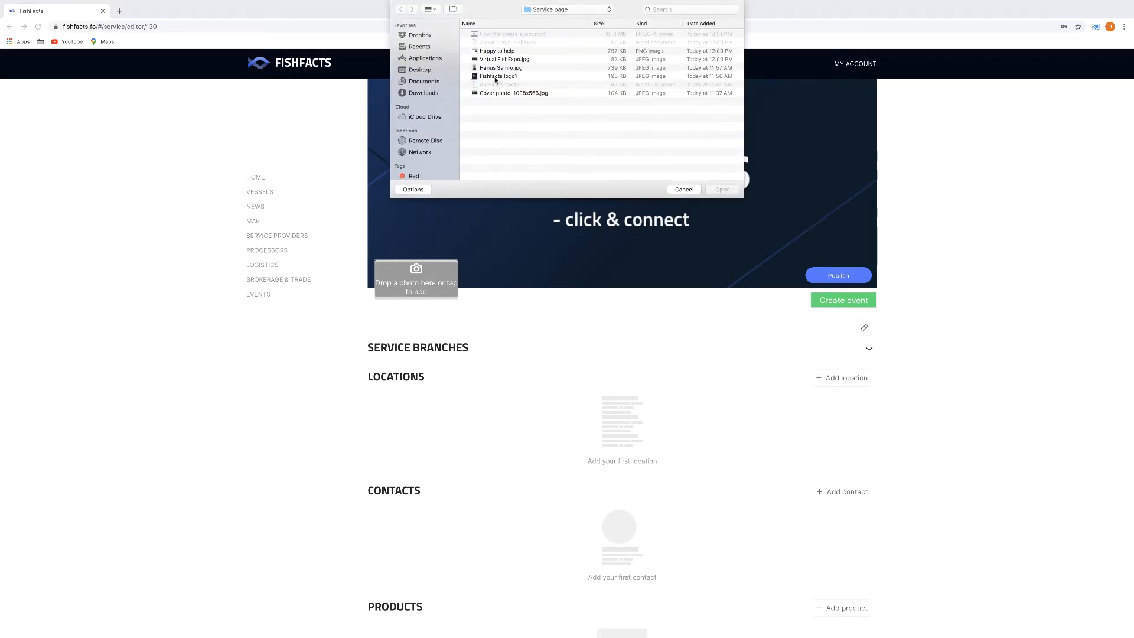
pyautogui.doubleClick(496, 76)
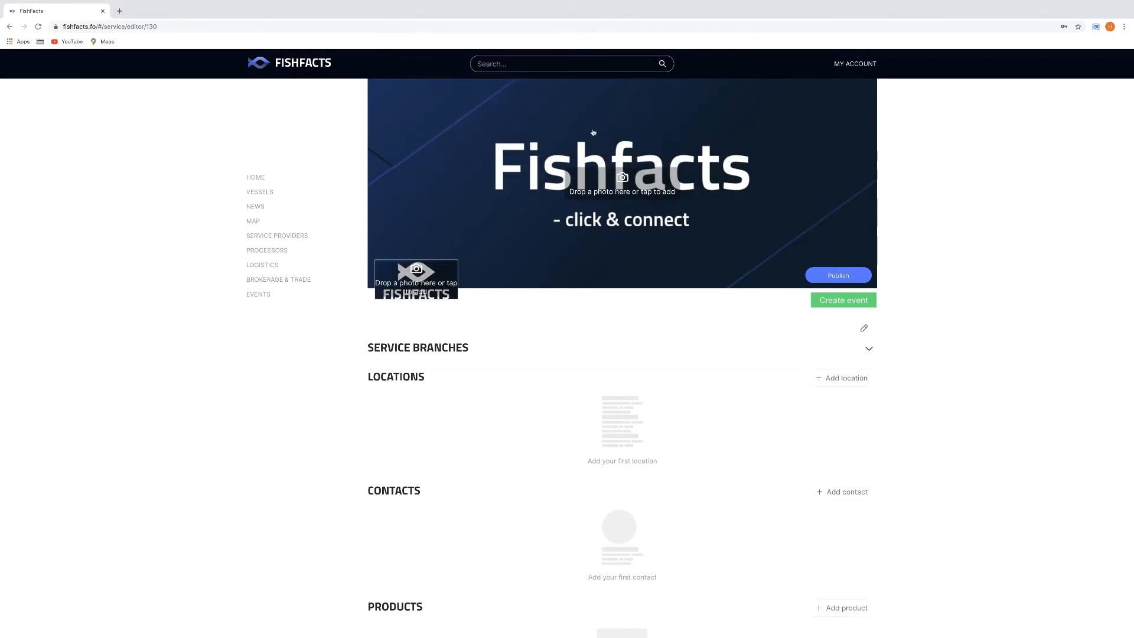
pyautogui.click(863, 330)
pyautogui.click(488, 134)
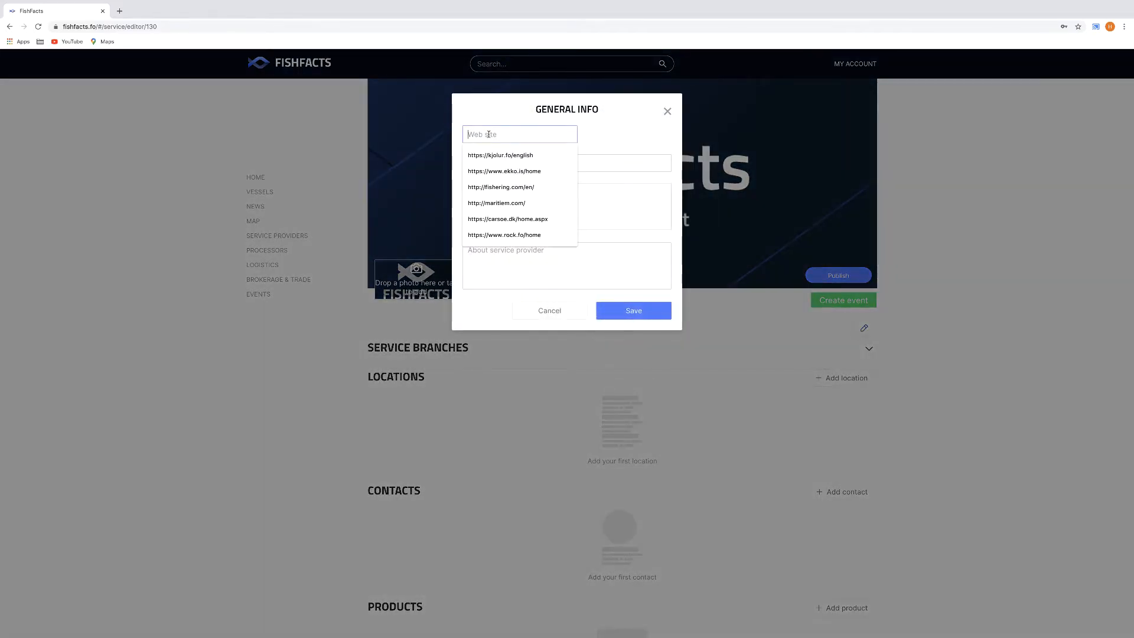
pyautogui.write('www')
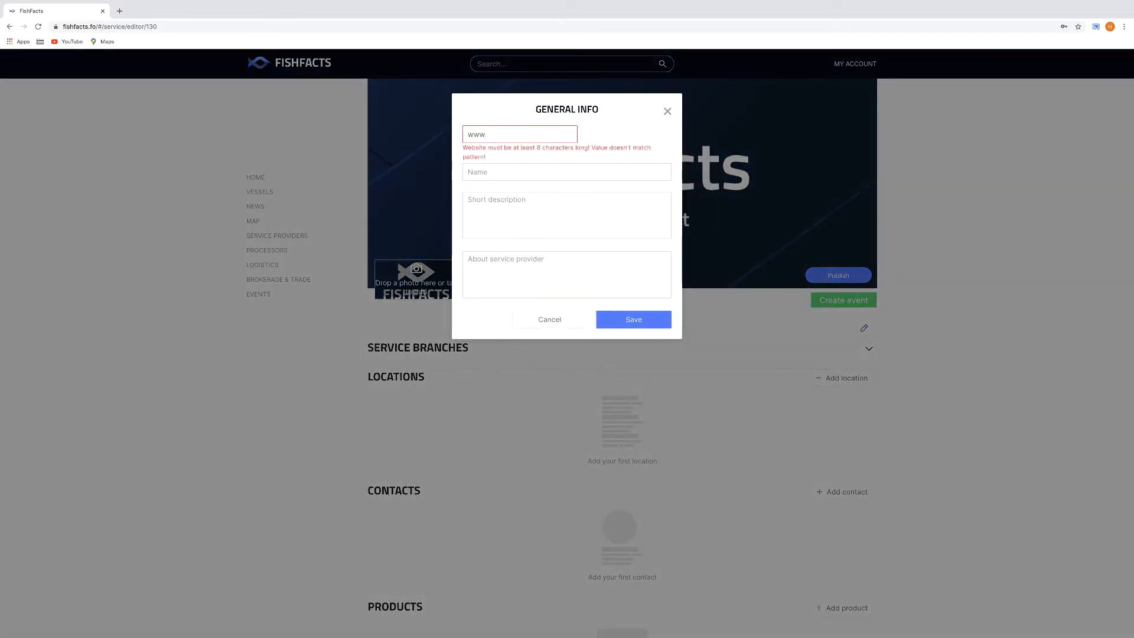
pyautogui.write('.fishfact')
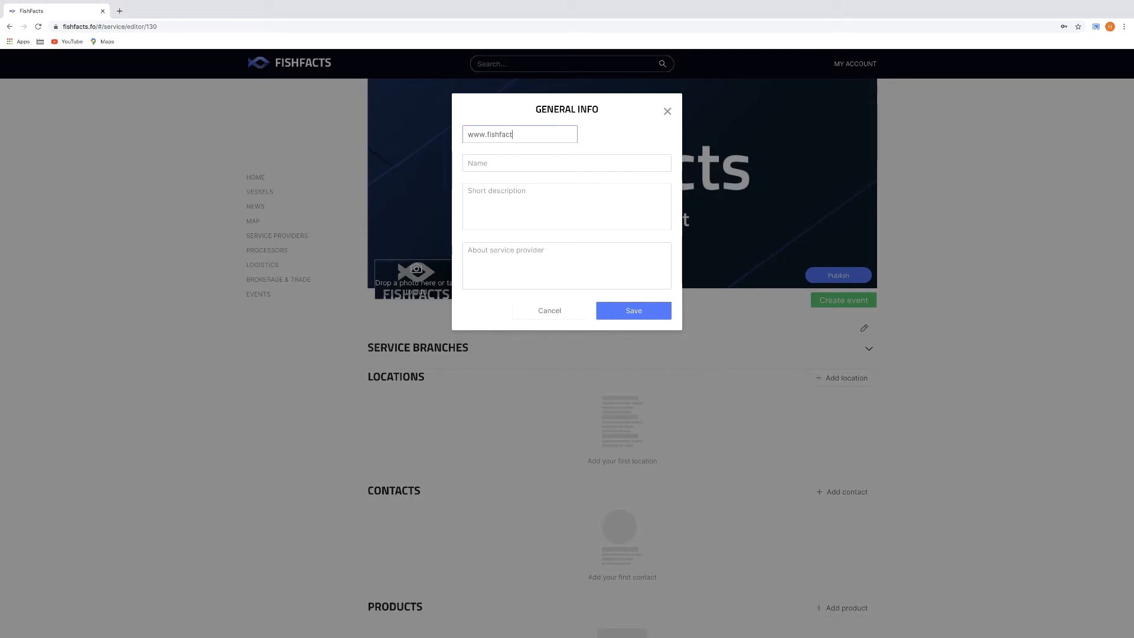
pyautogui.write('s.com')
pyautogui.press('Tab')
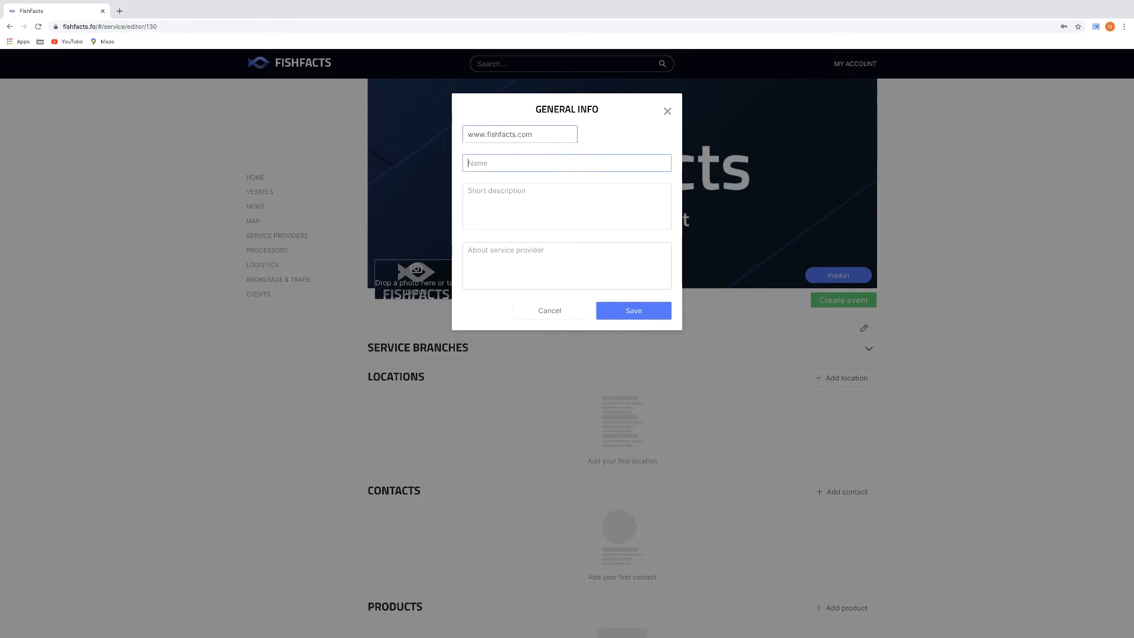
pyautogui.write('Fishfacts')
pyautogui.press('Tab')
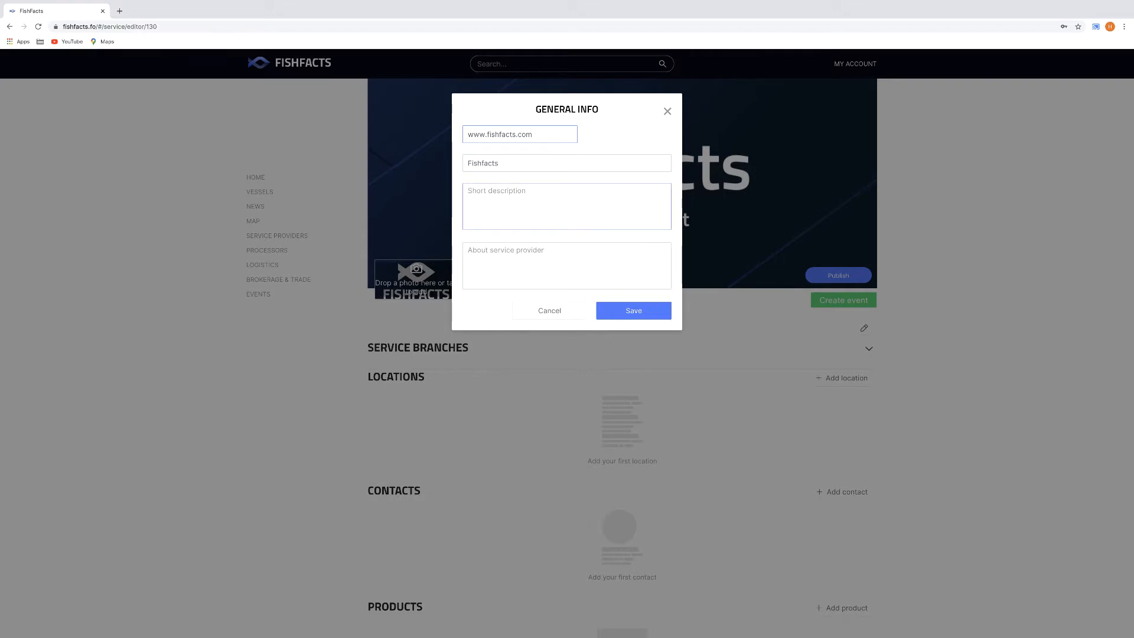
# Enter short description "The worlds best database" and about text "Get access to unlimited amount of fishing vessels etc.", and save the general info.
pyautogui.write('The')
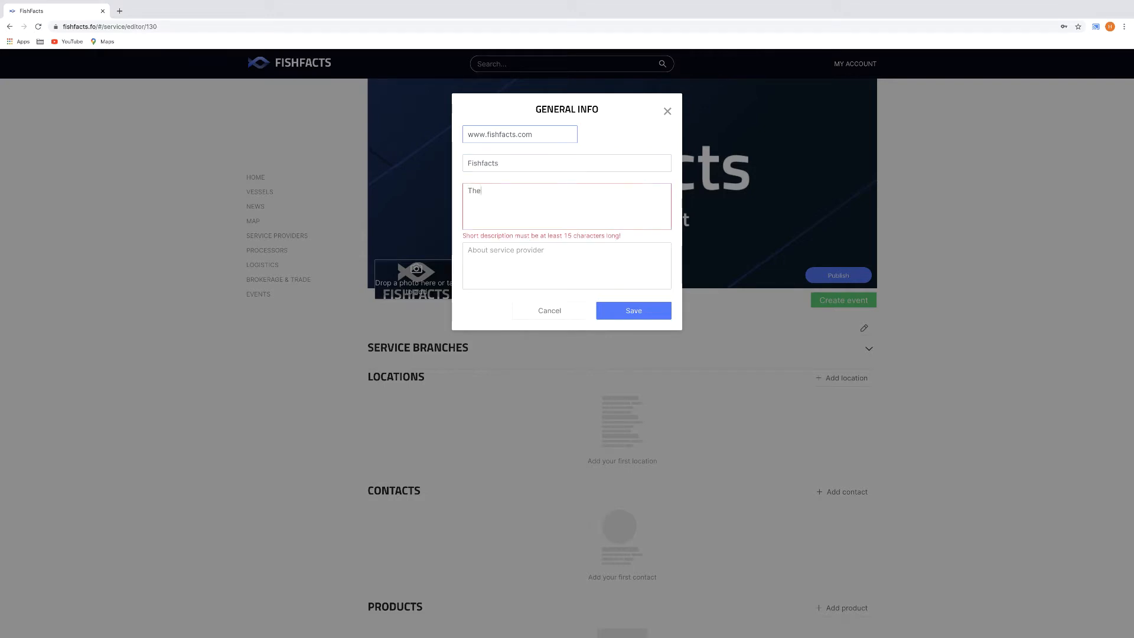
pyautogui.write(' worlds best ')
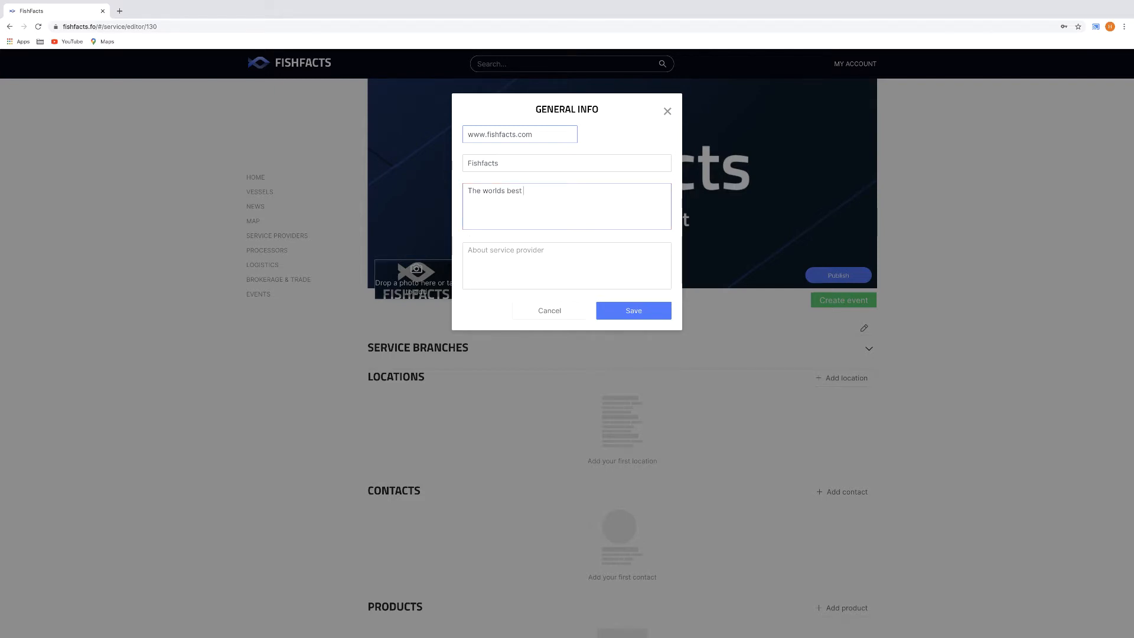
pyautogui.write('database')
pyautogui.press('Tab')
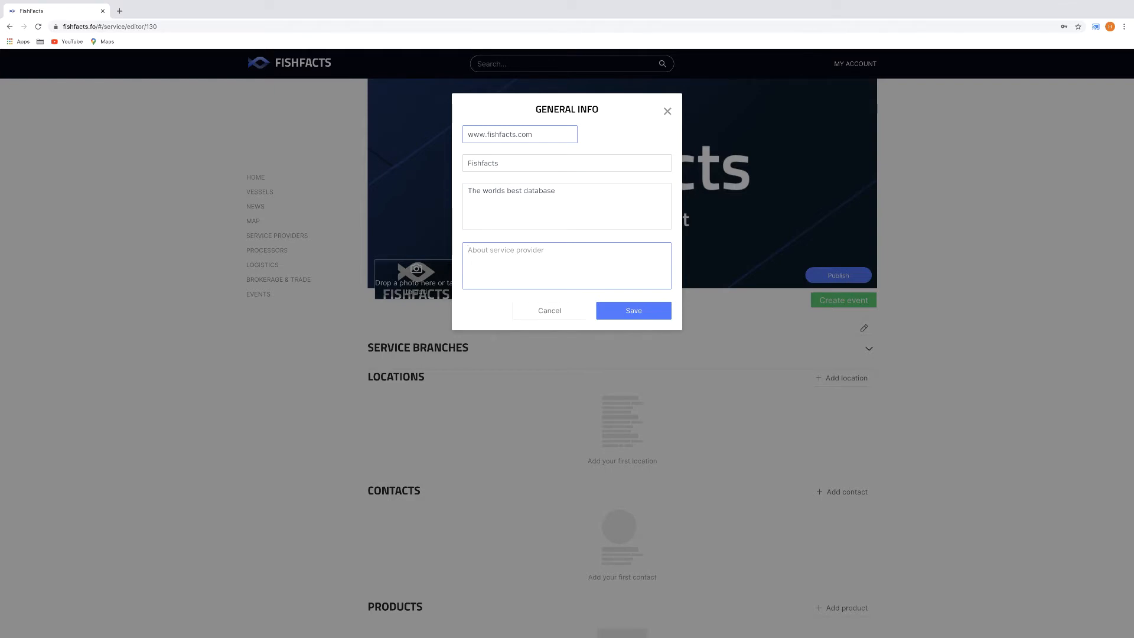
pyautogui.write('Get a')
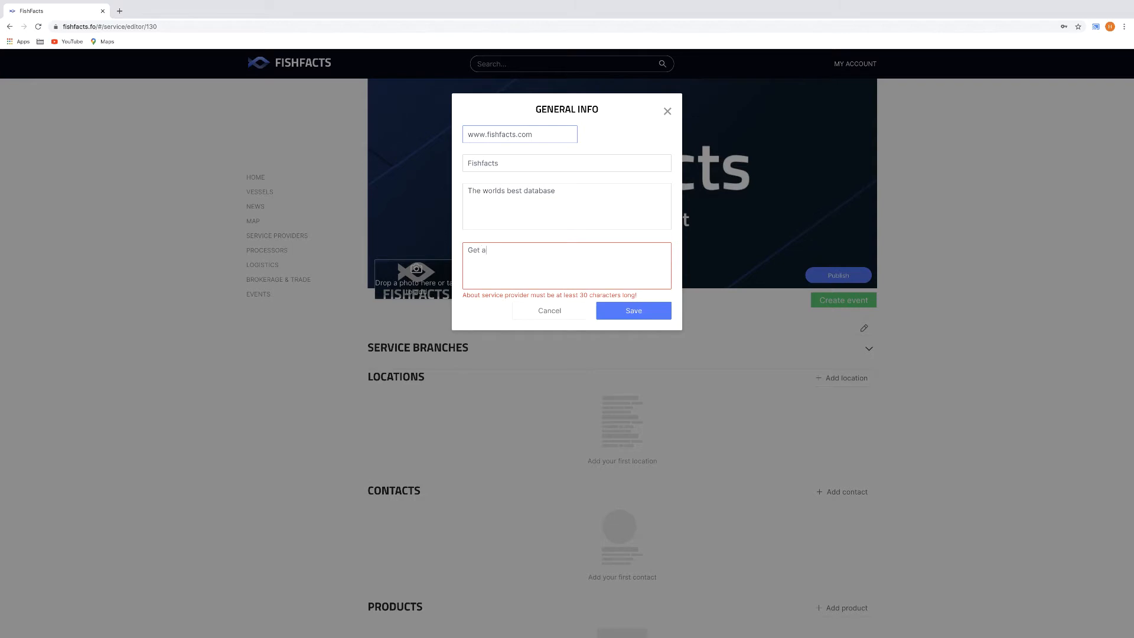
pyautogui.write('ccess to unlimited amount o')
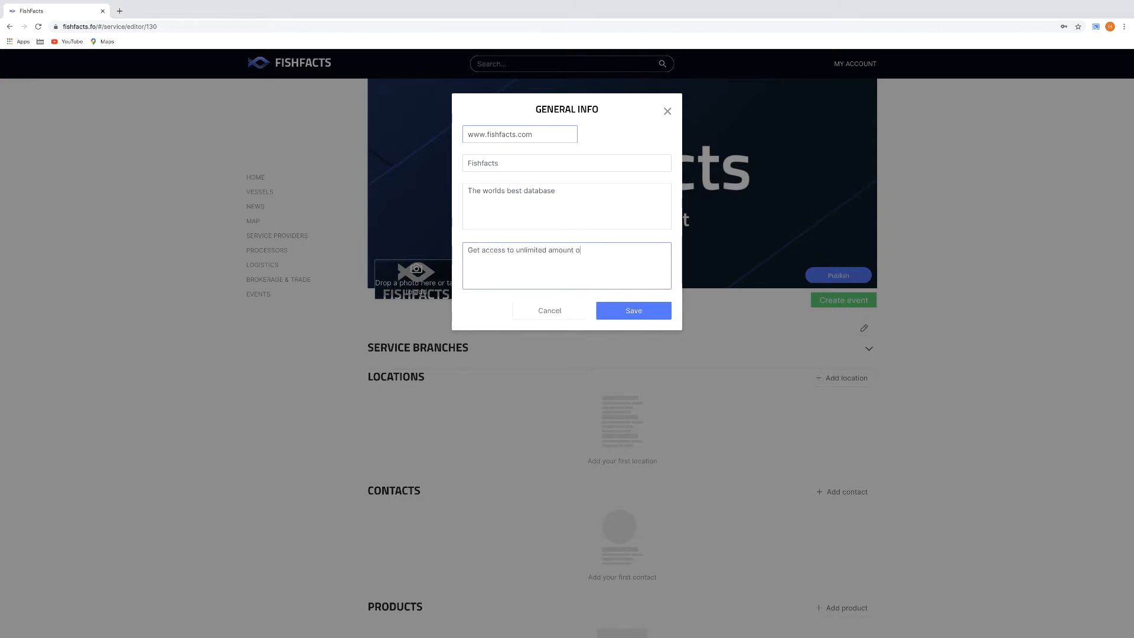
pyautogui.write('f fishing vessels etc.')
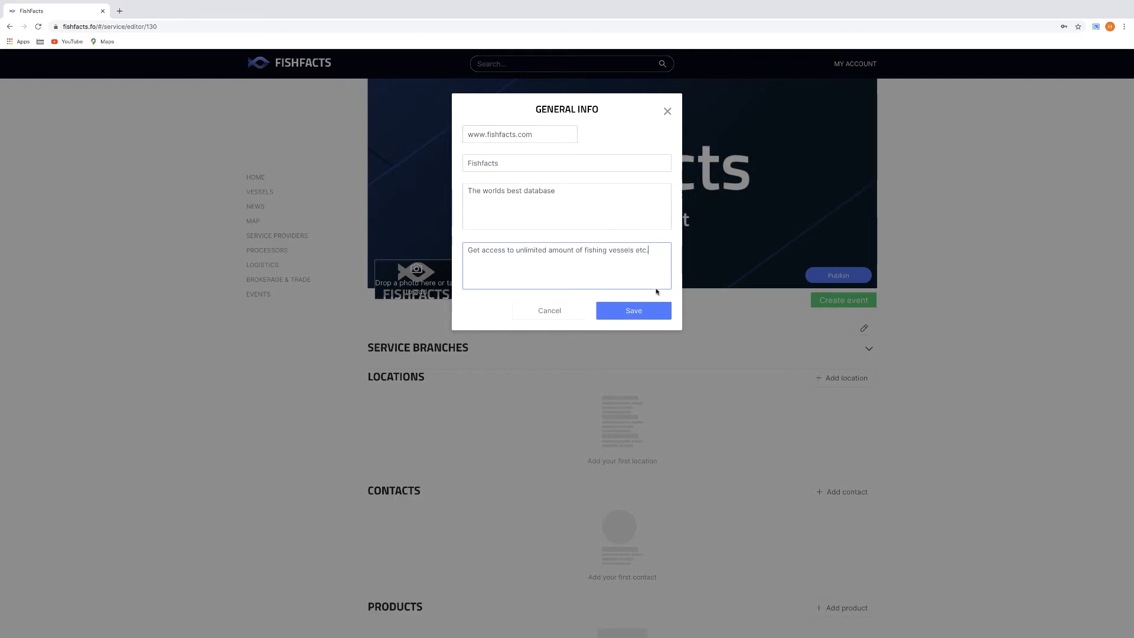
pyautogui.click(656, 311)
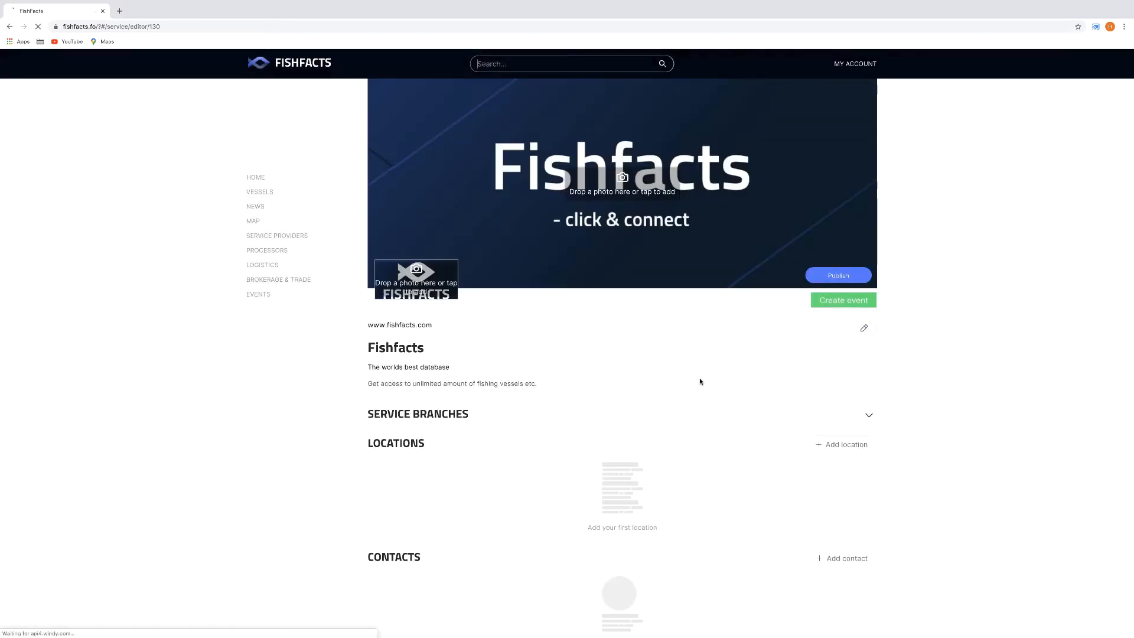
# Expand the service branches and assign Machineries and electronics to the page.
pyautogui.click(870, 418)
pyautogui.scroll(-1, 728, 416)
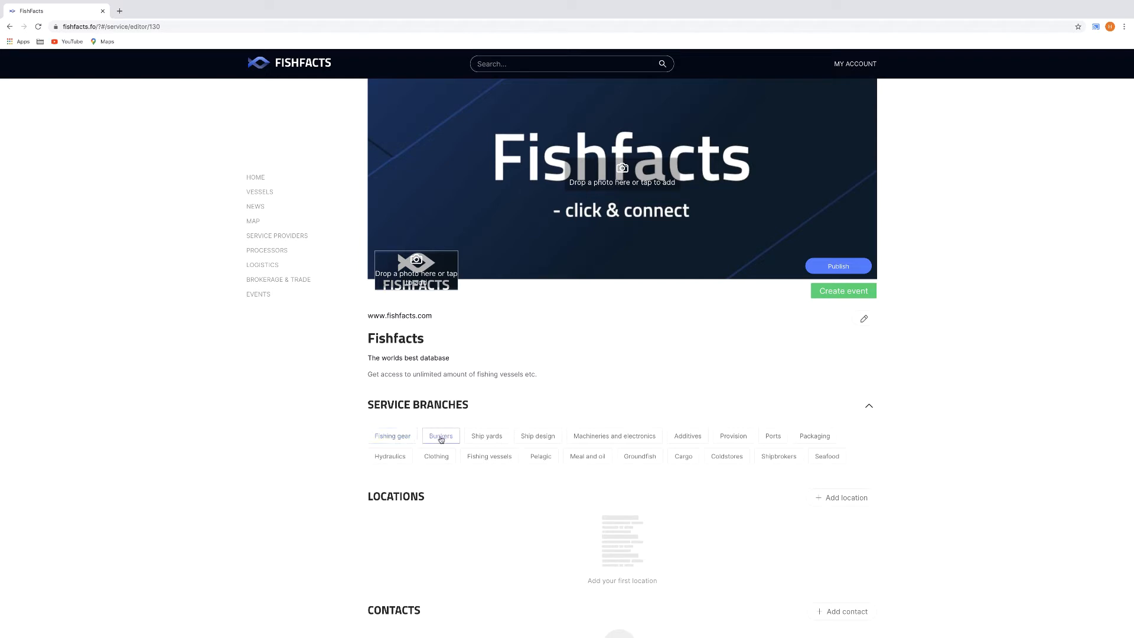
pyautogui.click(600, 441)
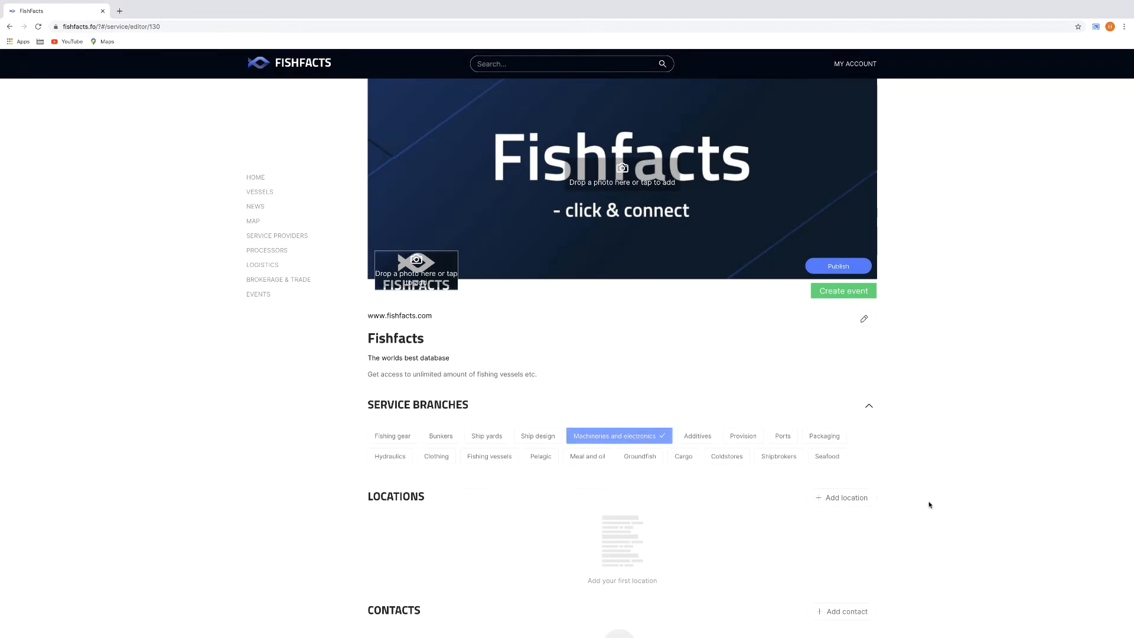
# Start a new location titled Headquarter and set its country to Faroe Islands.
pyautogui.scroll(-1, 925, 502)
pyautogui.click(840, 476)
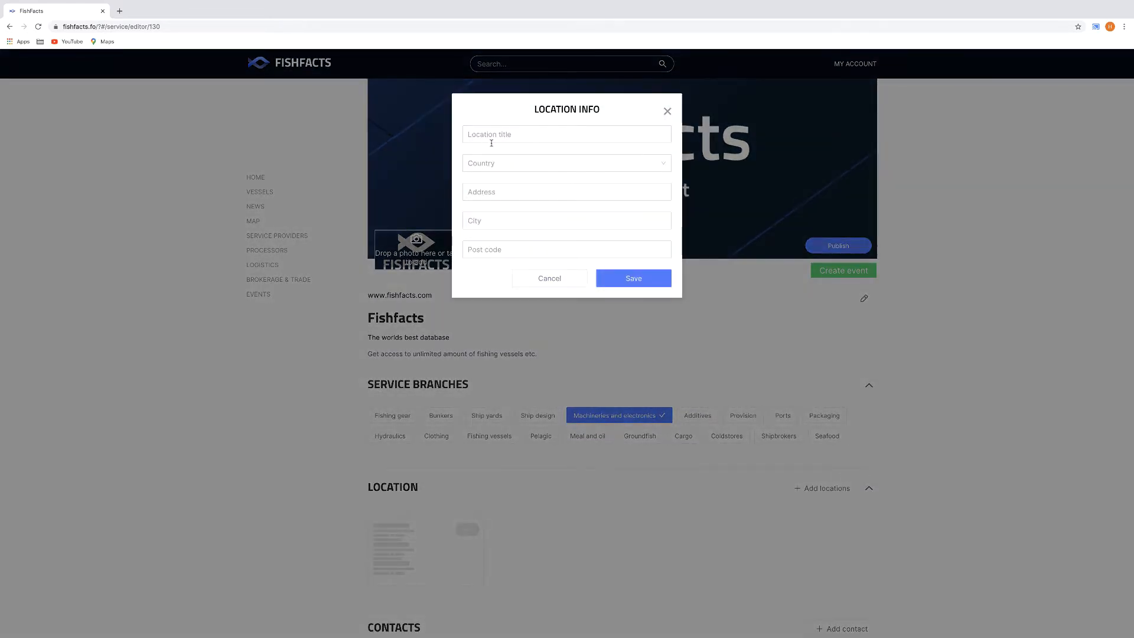
pyautogui.click(494, 136)
pyautogui.write('Head')
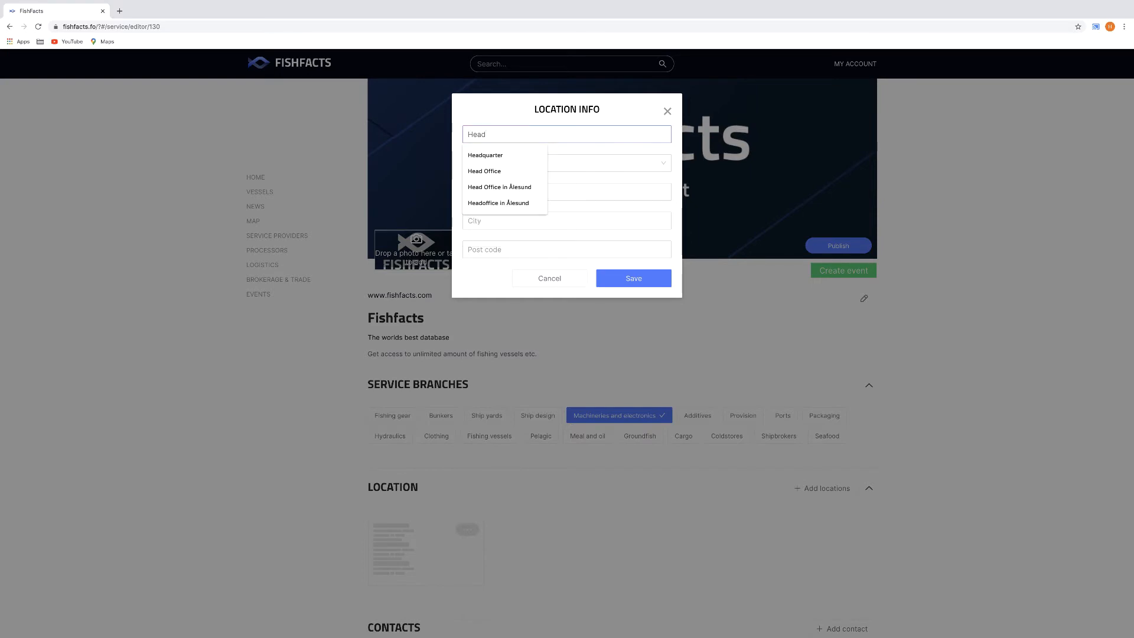
pyautogui.press('Down')
pyautogui.press('Down')
pyautogui.press('Down')
pyautogui.press('Down')
pyautogui.press('Down')
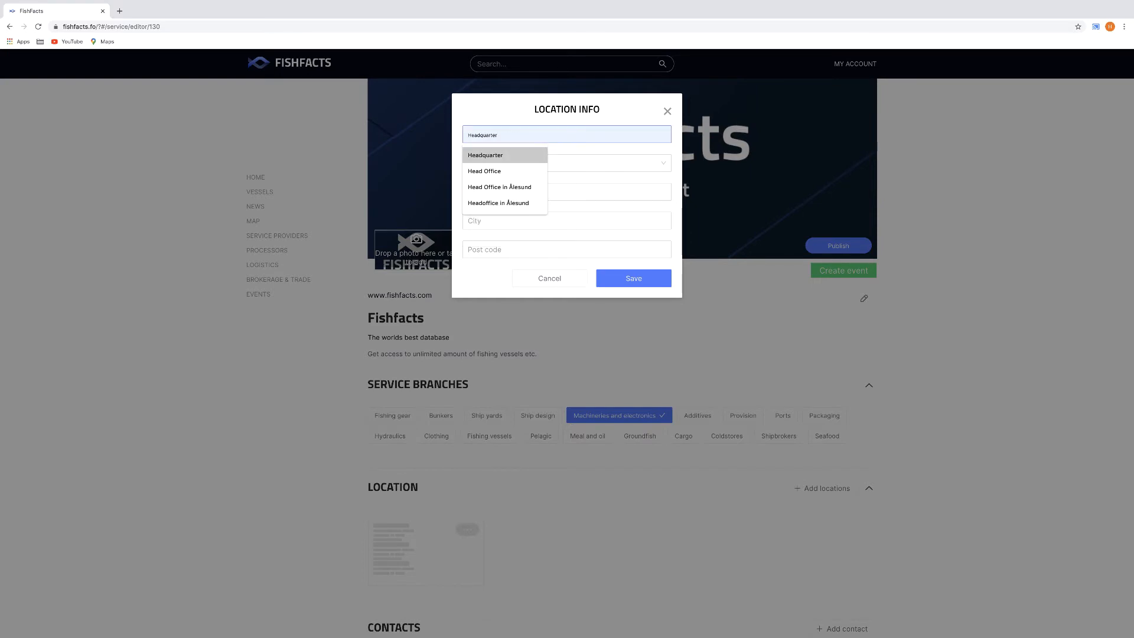
pyautogui.press('Return')
pyautogui.click(504, 164)
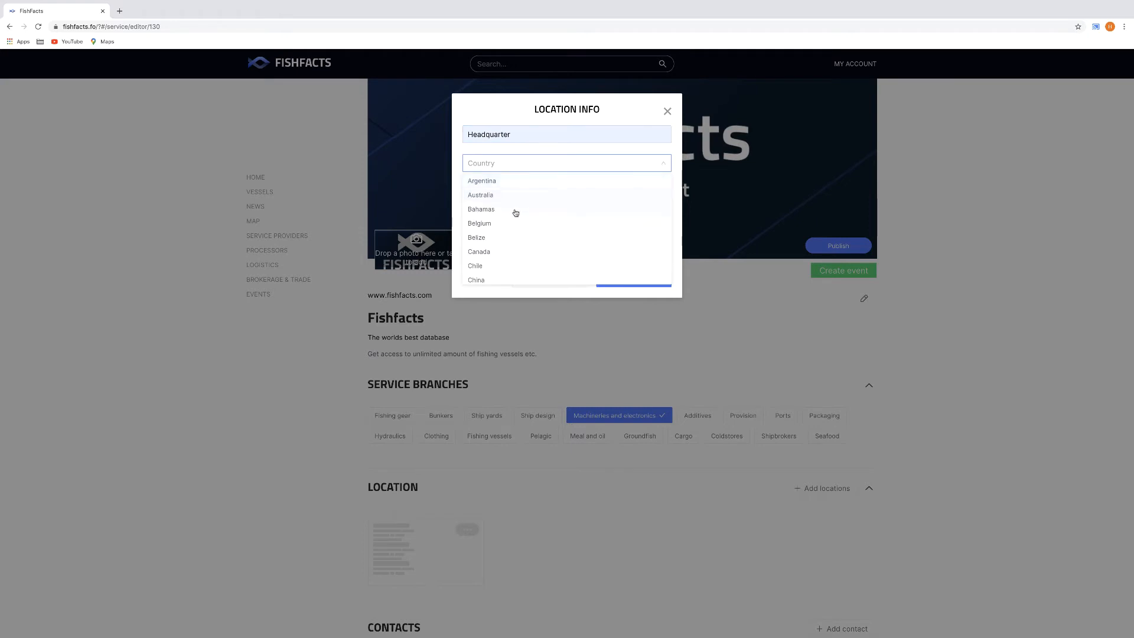
pyautogui.scroll(-3, 515, 213)
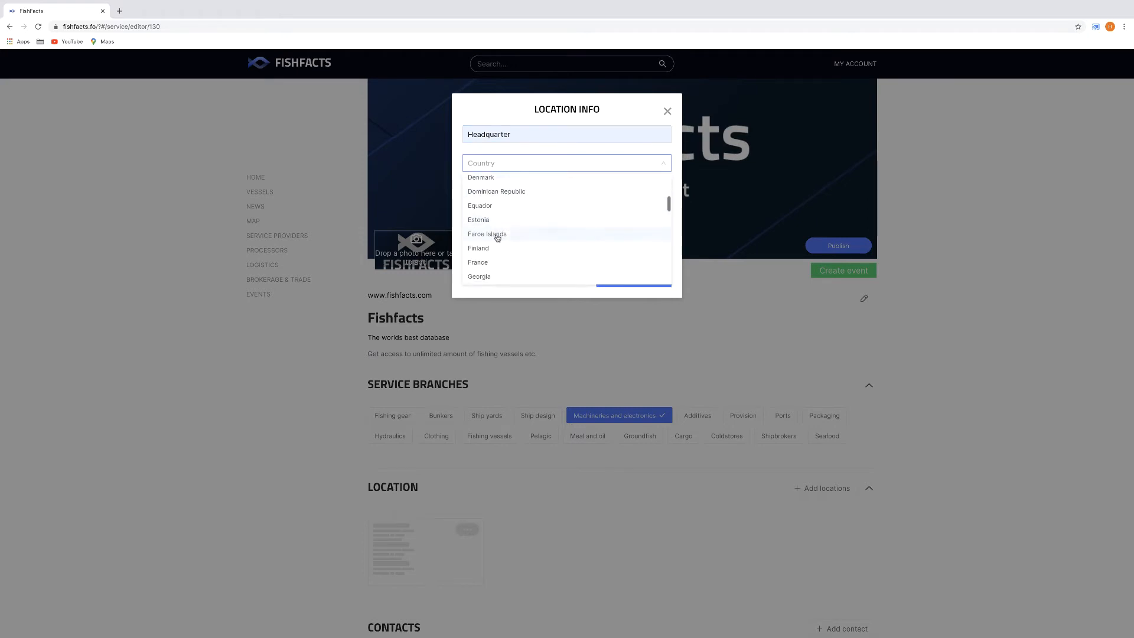
pyautogui.click(497, 235)
# Fill in the headquarter's street address, city and post code, and save the location.
pyautogui.click(499, 192)
pyautogui.write('S')
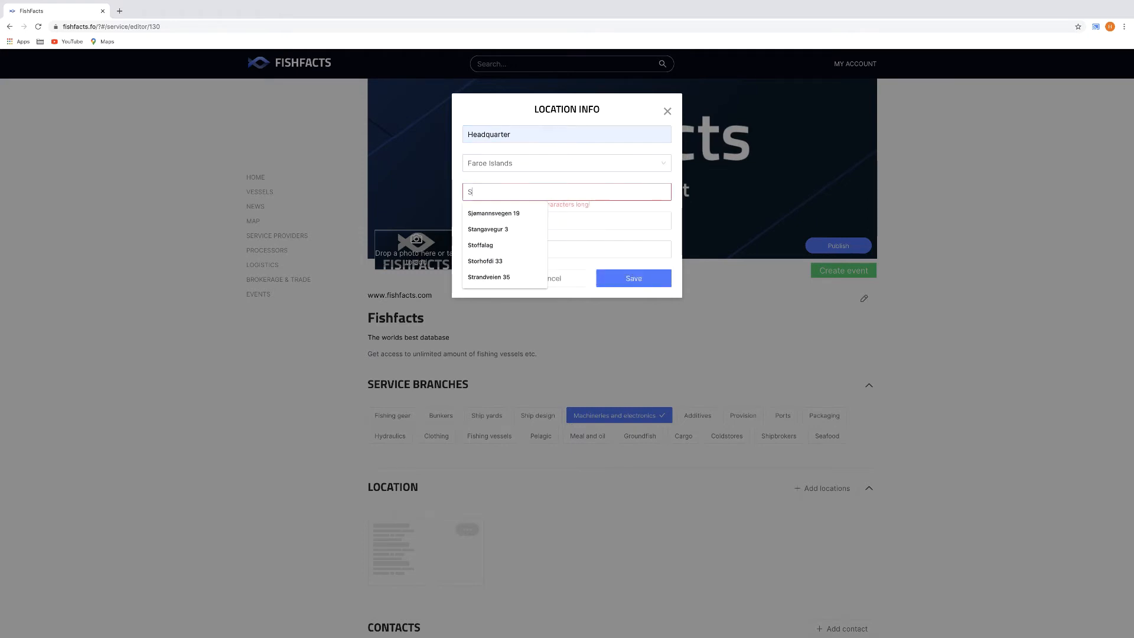
pyautogui.write('toffalag 10')
pyautogui.press('Tab')
pyautogui.write('Torshavn')
pyautogui.press('Tab')
pyautogui.write('100')
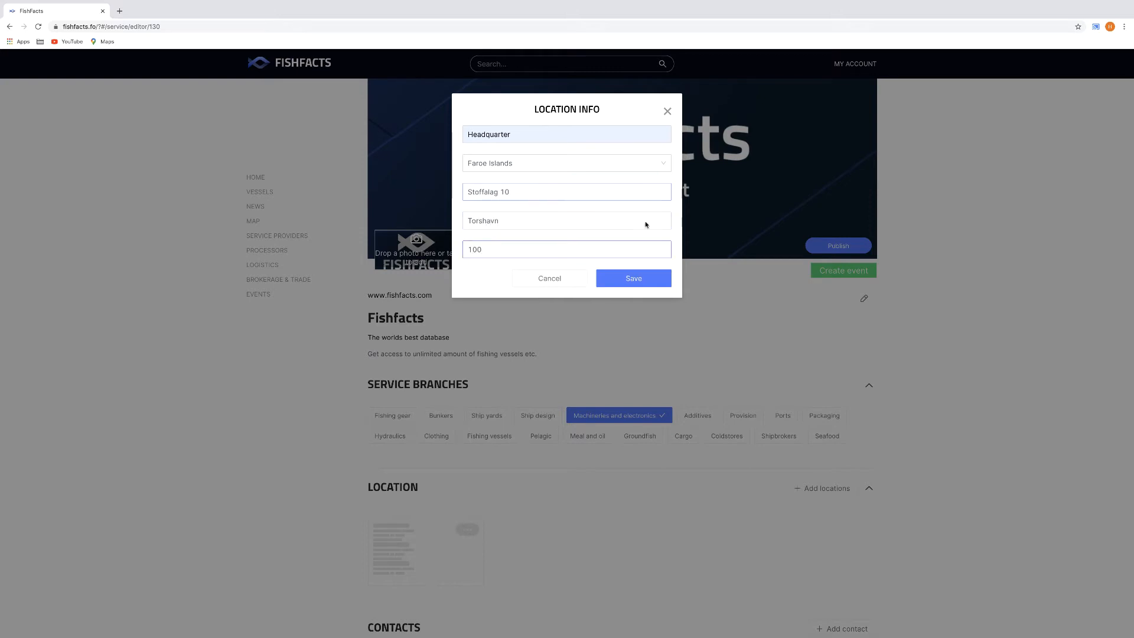
pyautogui.click(633, 278)
# Enter Co-founder as the job title in the new contact's info.
pyautogui.scroll(-3, 732, 332)
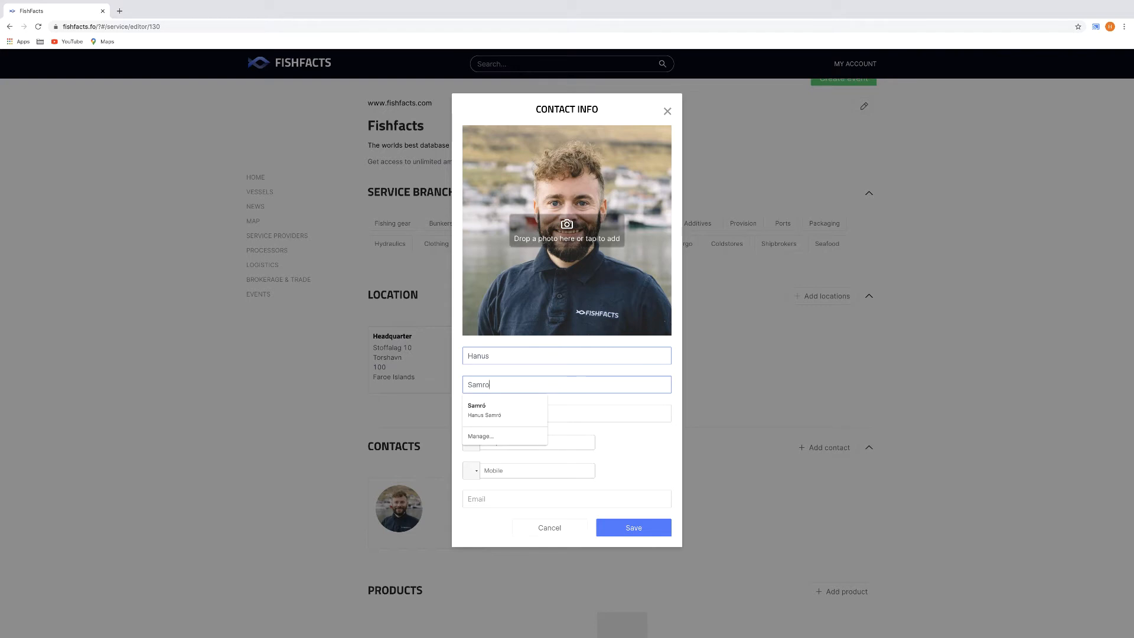
pyautogui.press('Tab')
pyautogui.write('Co-foun')
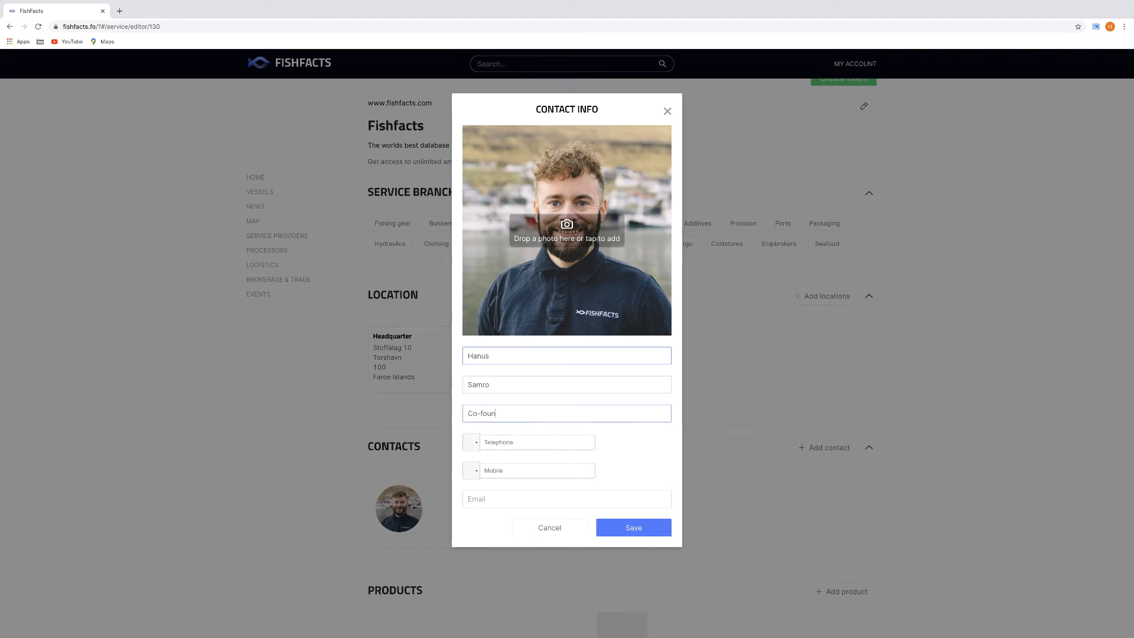
pyautogui.write('der')
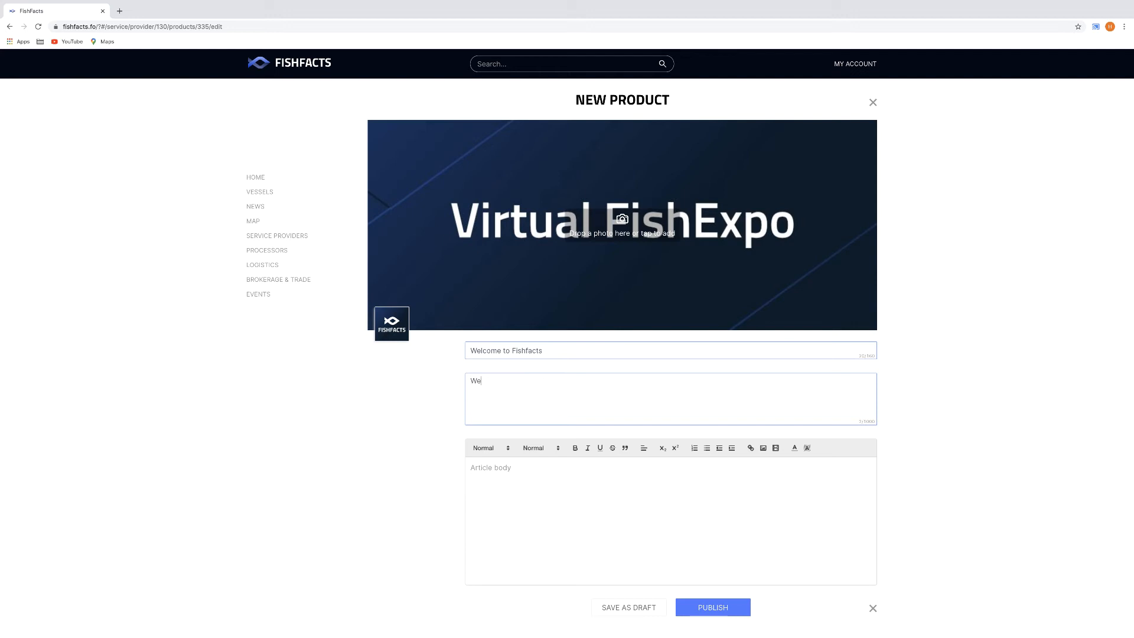
# Complete the new product's short description as "Welcome to the worlds first virtual FishExpo.".
pyautogui.write('lcome to the world')
pyautogui.write('s first viertual')
pyautogui.write('tual FishExp')
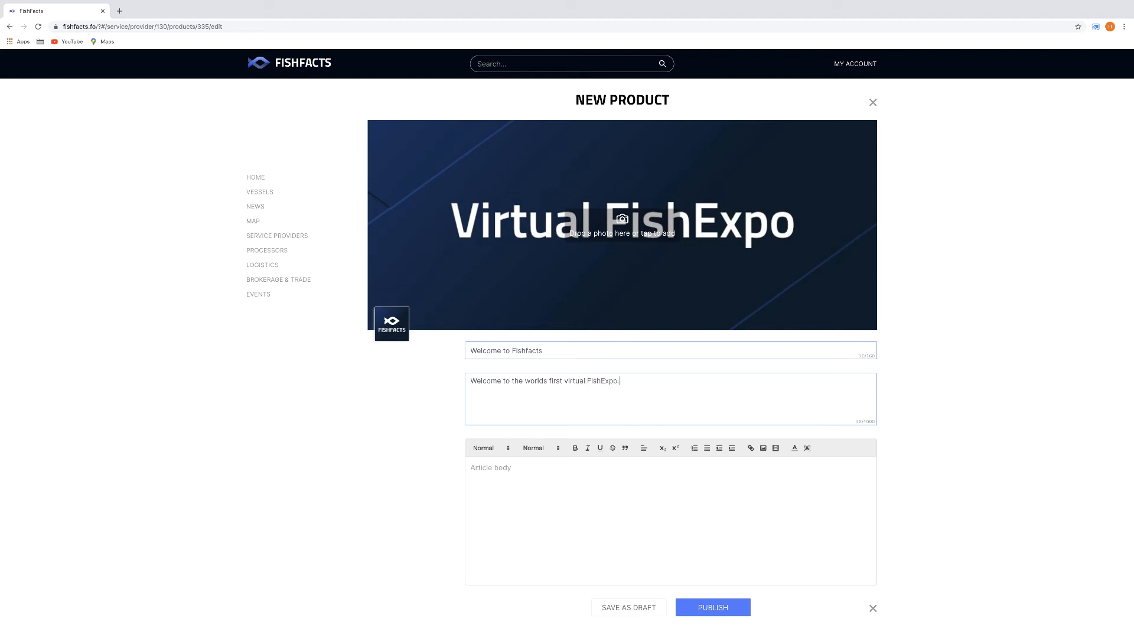
# Add "Sign up now." to the end of the product's short description and publish the product with an empty article body.
pyautogui.write('o. Book')
pyautogui.press('BackSpace')
pyautogui.press('BackSpace')
pyautogui.press('BackSpace')
pyautogui.write('Sign up nmow')
pyautogui.press('BackSpace')
pyautogui.write('ow.')
pyautogui.click(553, 479)
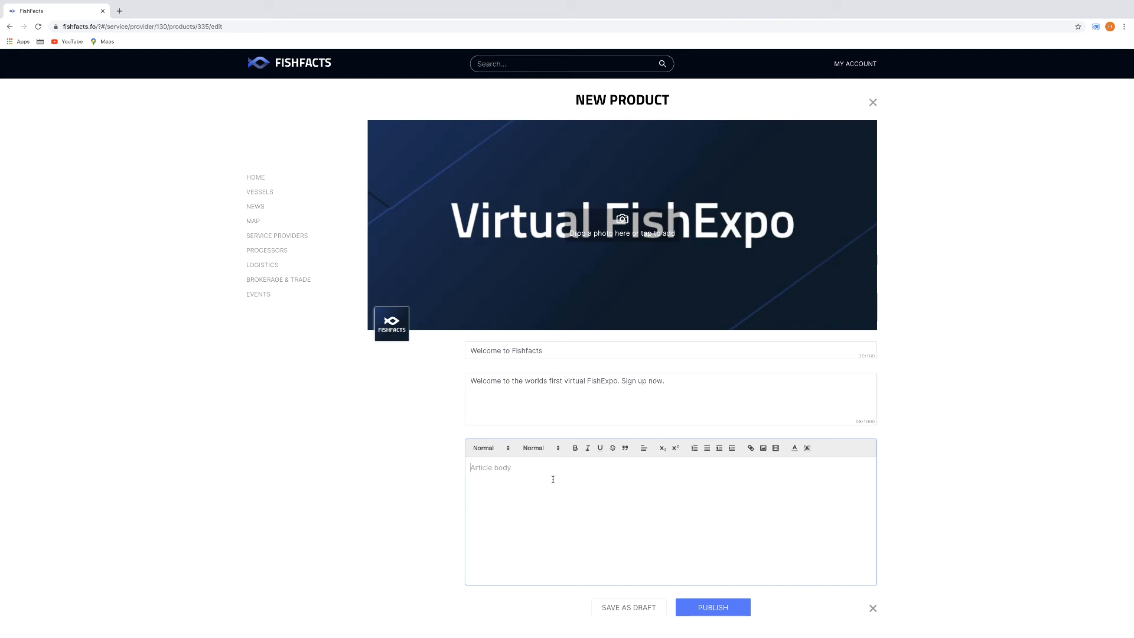
pyautogui.click(717, 611)
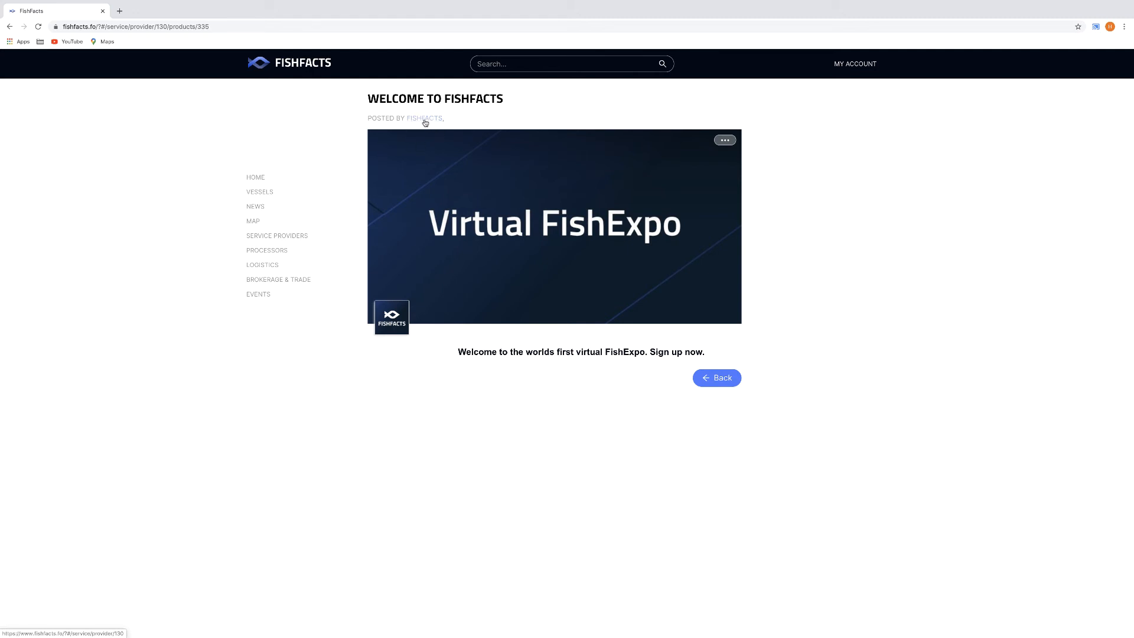
# Return from the published product to the Fishfacts provider page and open that page for editing at its videos section.
pyautogui.click(397, 316)
pyautogui.click(861, 90)
pyautogui.click(856, 104)
pyautogui.scroll(-10, 590, 190)
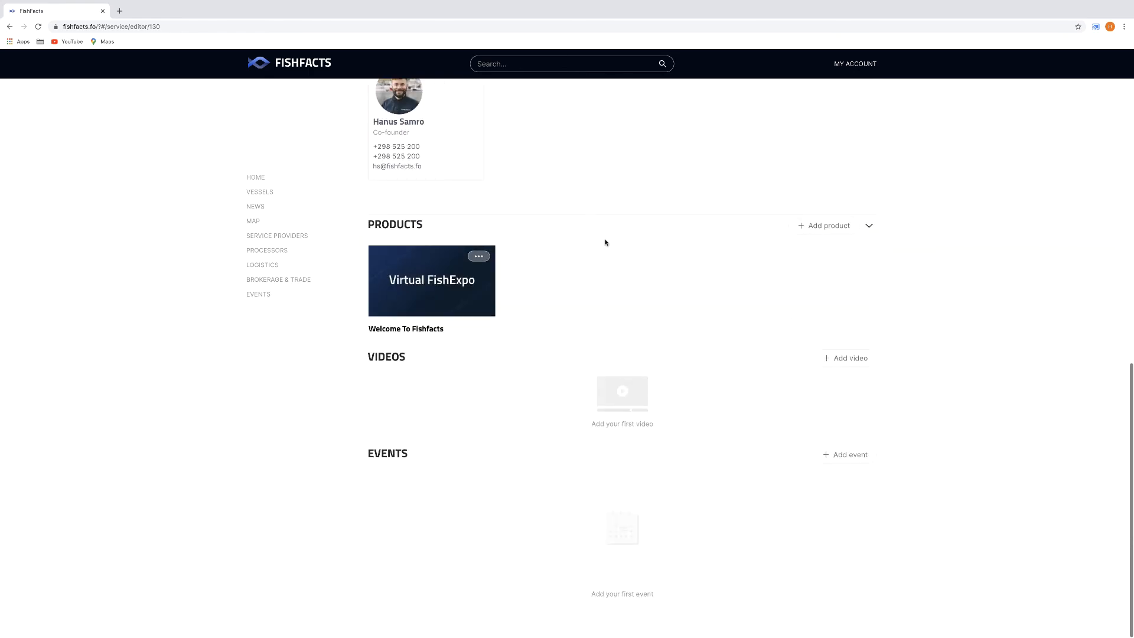
pyautogui.click(855, 358)
pyautogui.click(570, 231)
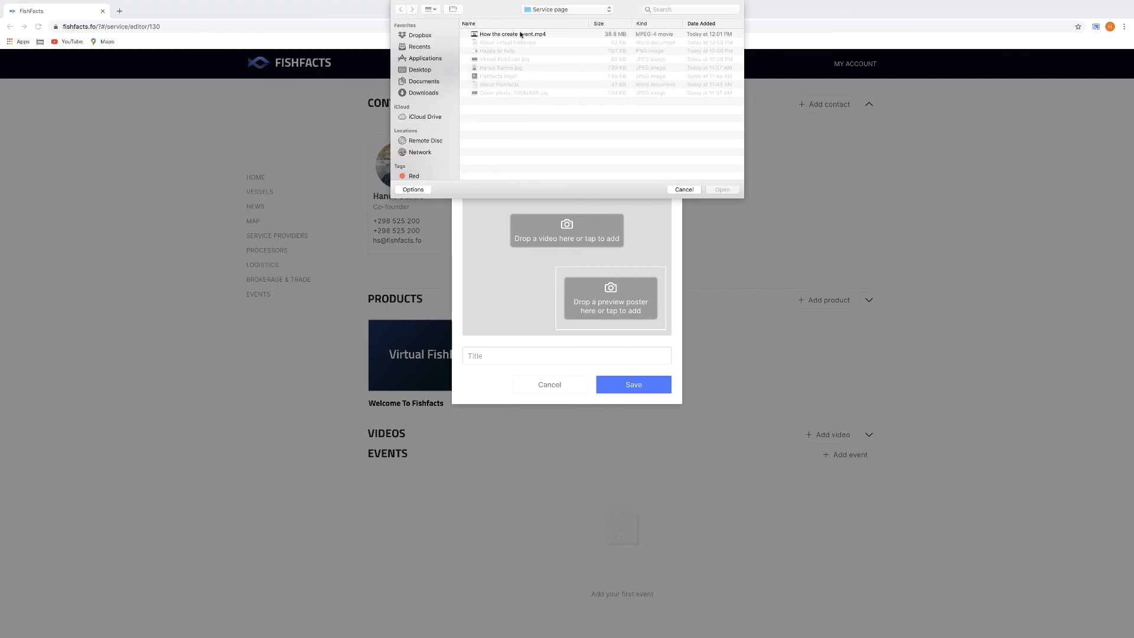
pyautogui.click(684, 189)
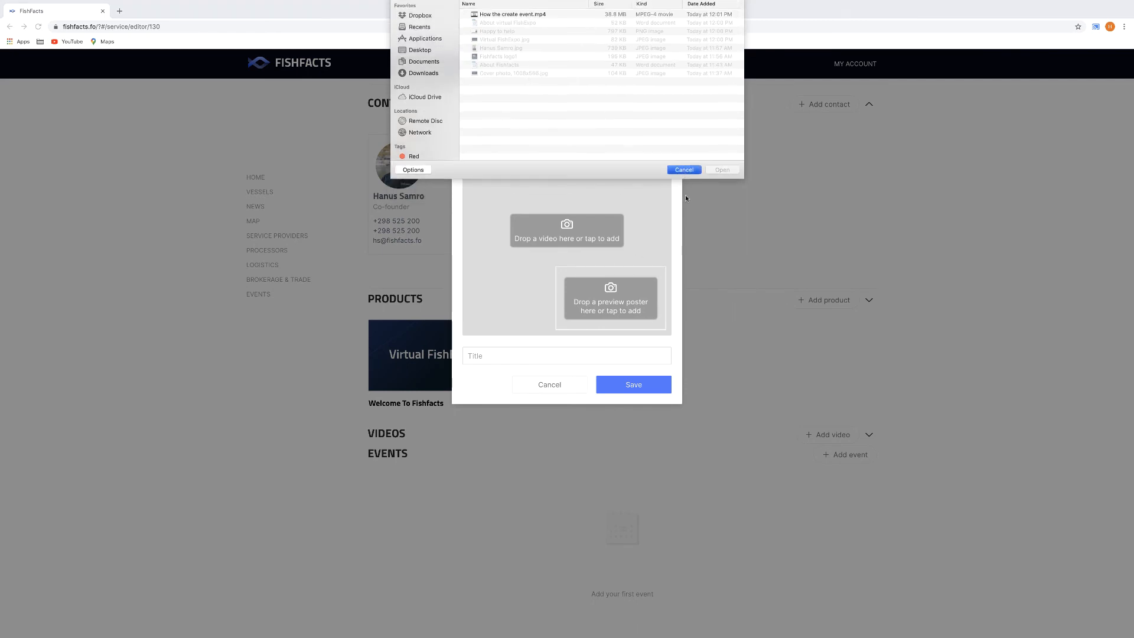
pyautogui.click(550, 385)
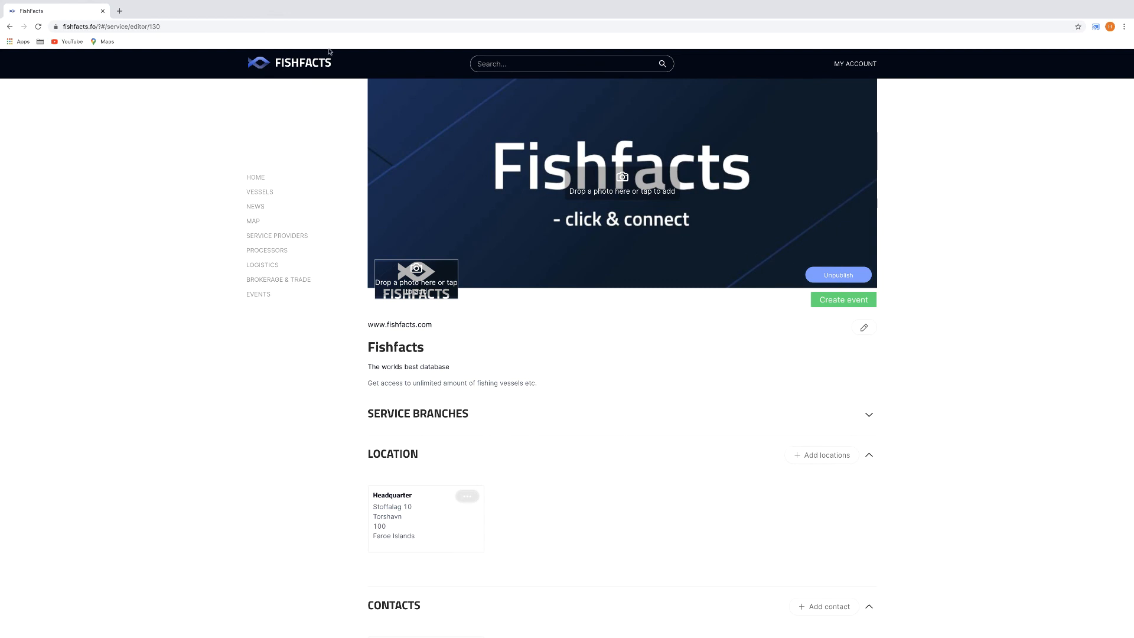
# Open Fishfacts from the service provider category listing, review its public page's locations, contacts and products, and return to the home page.
pyautogui.click(301, 65)
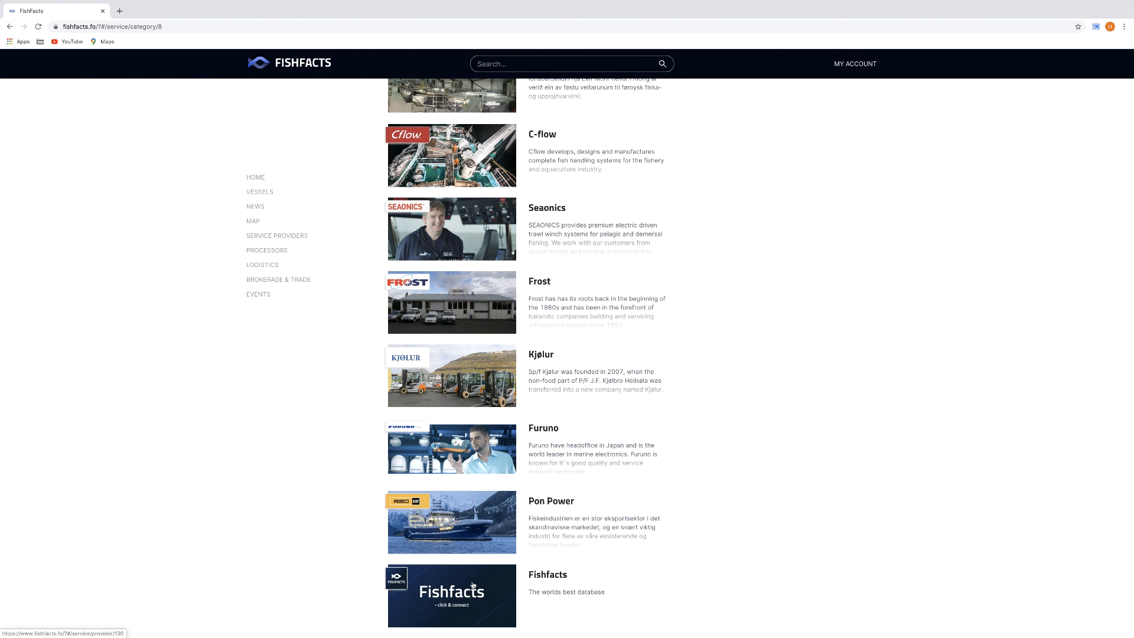
pyautogui.click(472, 584)
pyautogui.scroll(-3, 544, 544)
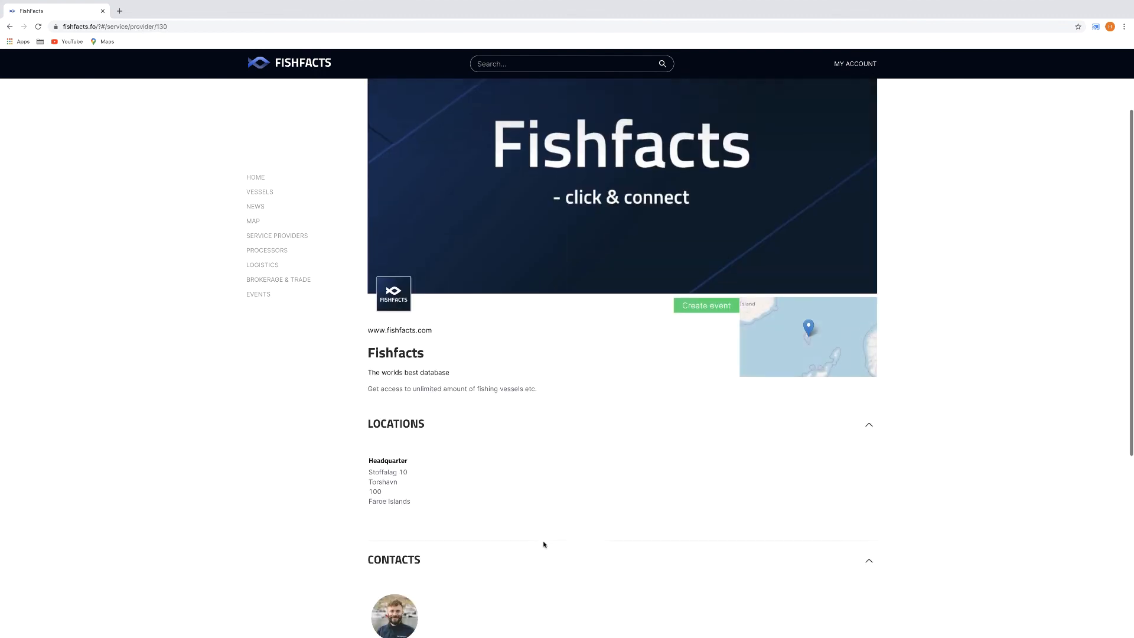
pyautogui.scroll(-4, 544, 544)
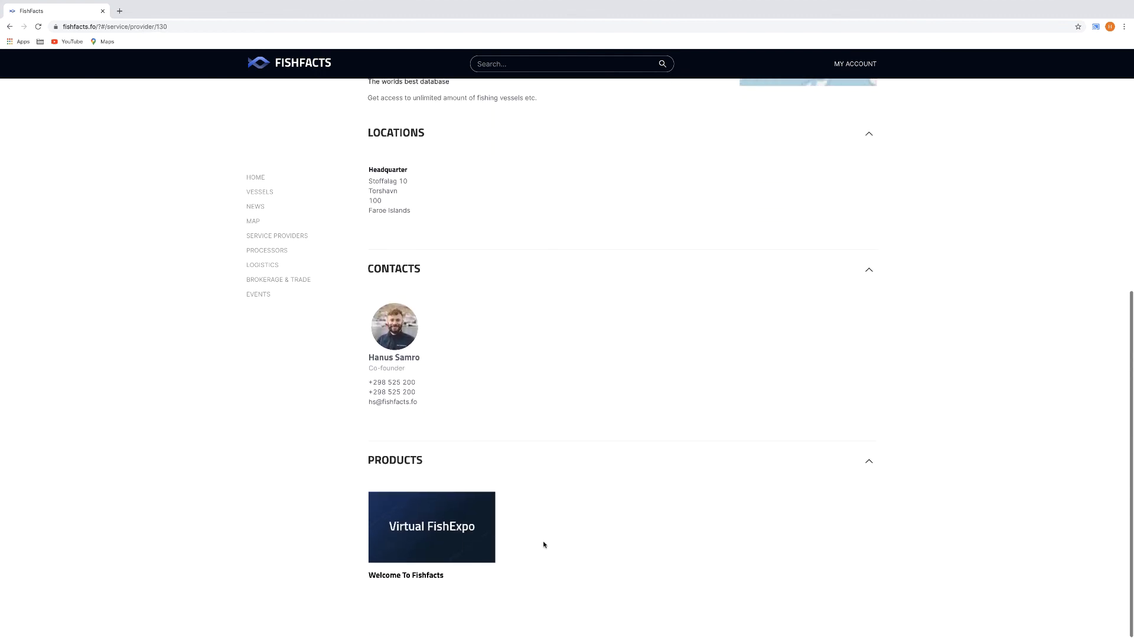
pyautogui.scroll(4, 544, 544)
pyautogui.scroll(2, 544, 545)
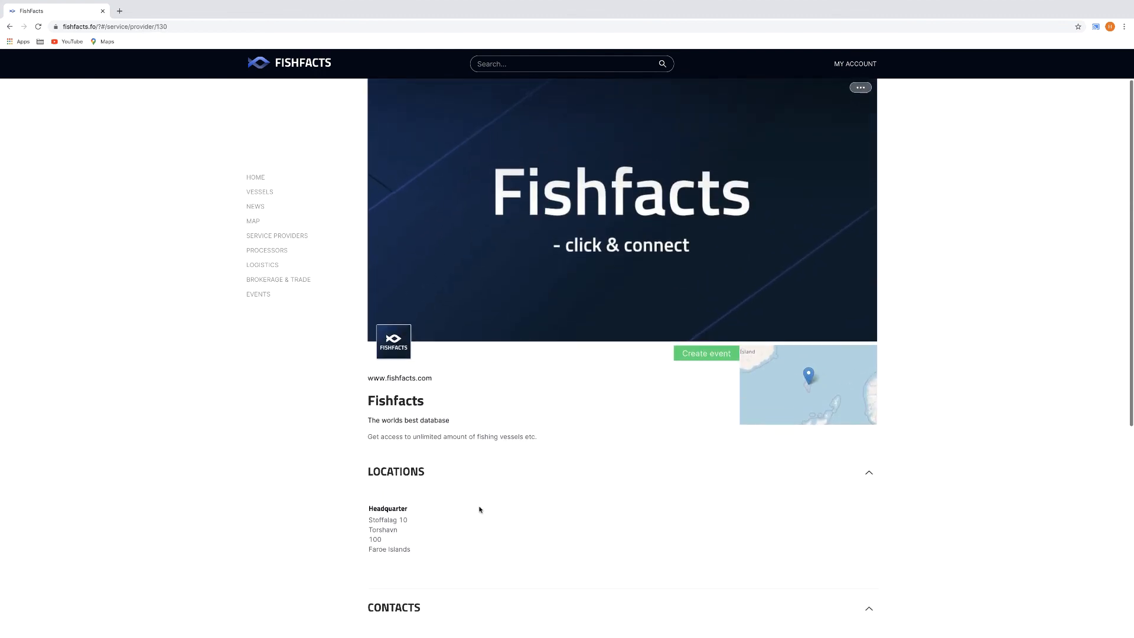
pyautogui.click(303, 63)
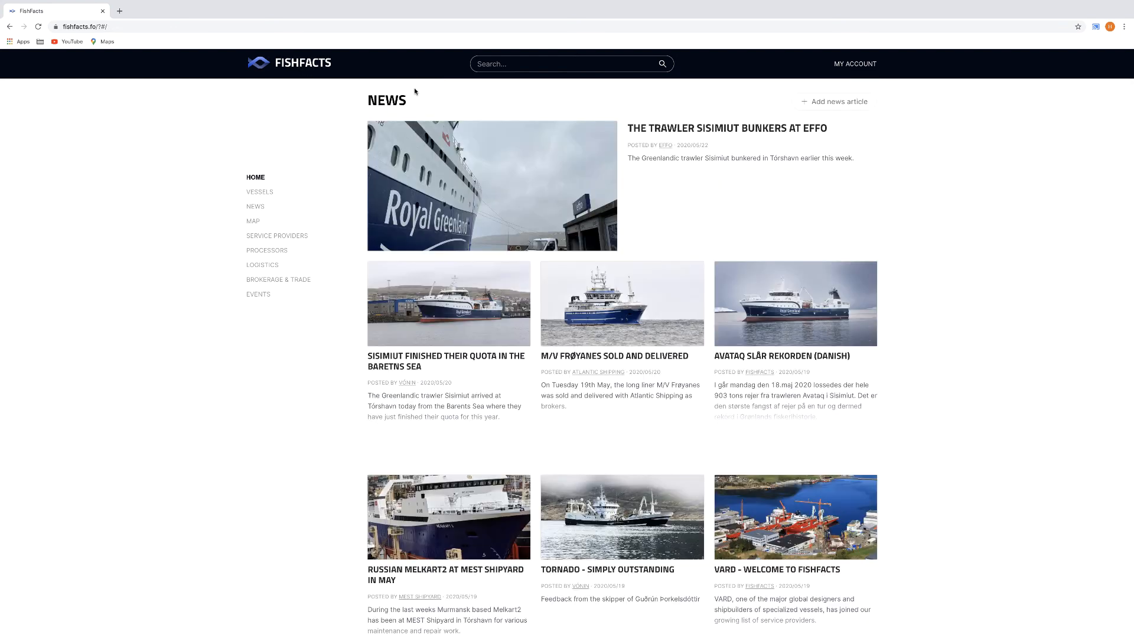